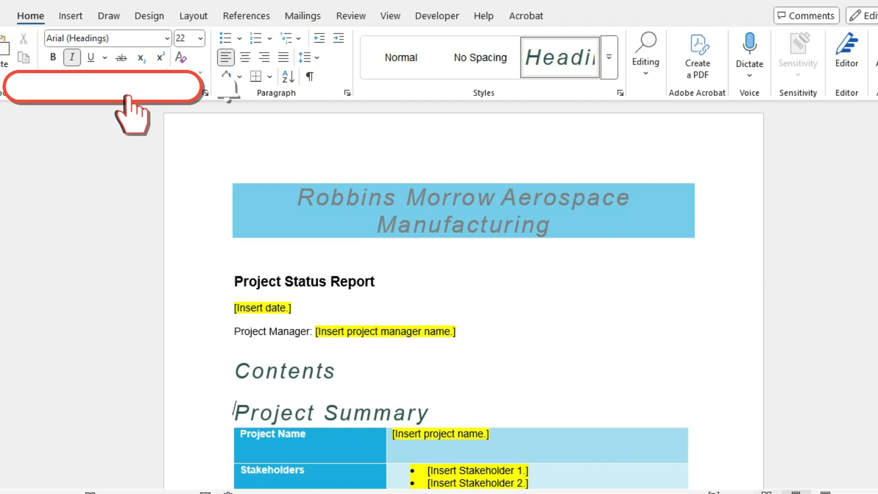
- Start a custom table of contents on a new blank line below the Contents heading
click(790, 493)
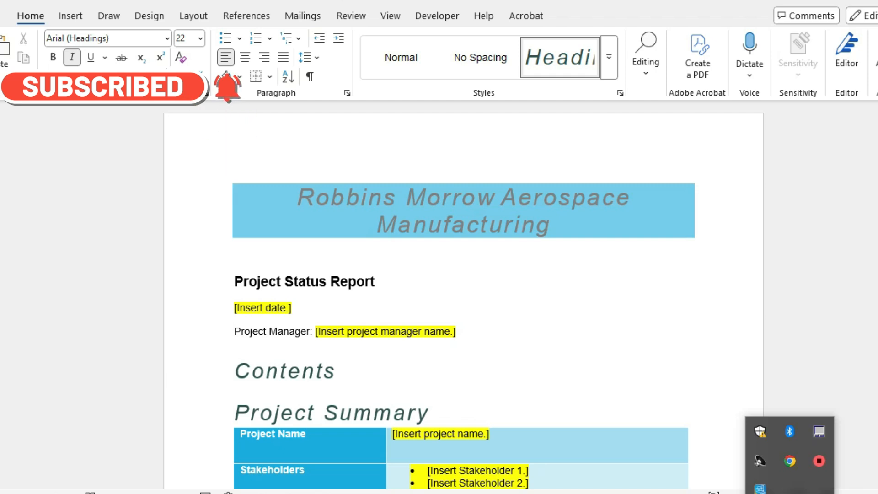
click(235, 409)
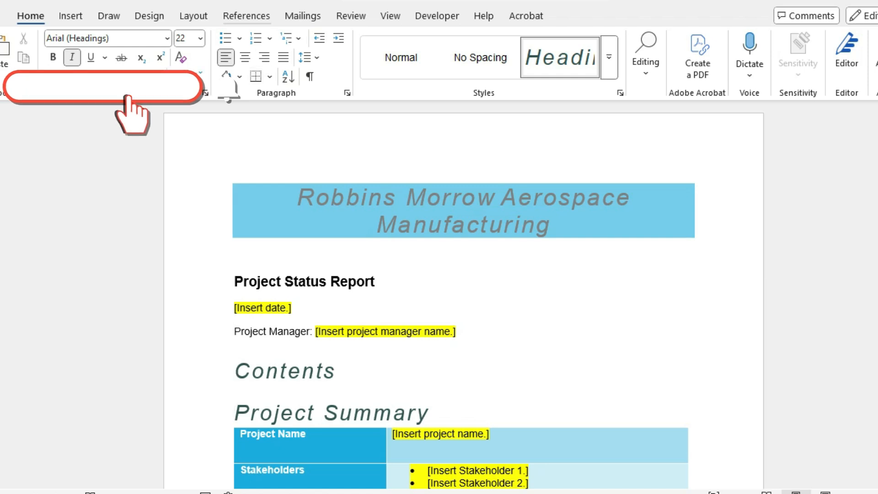
key(alt+s)
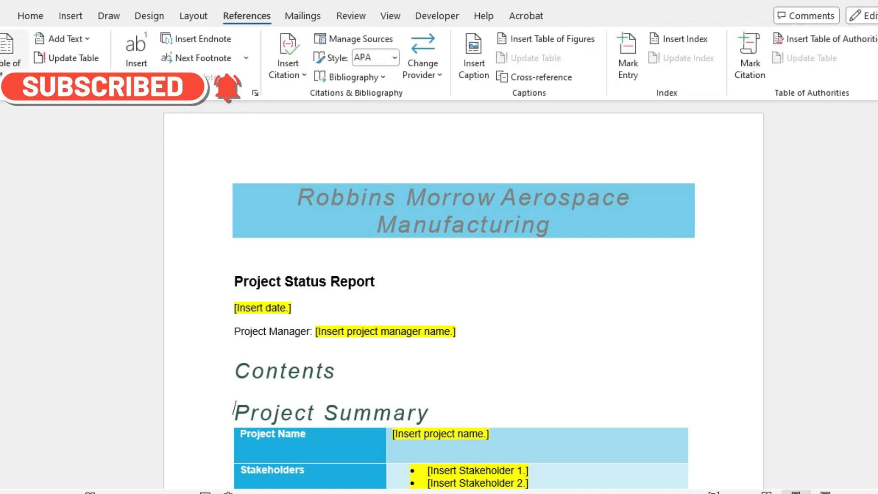
click(11, 55)
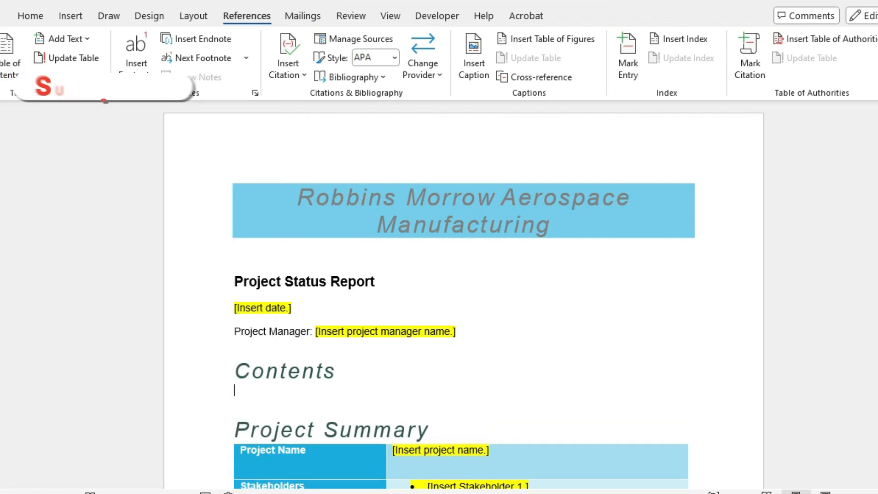
key(alt)
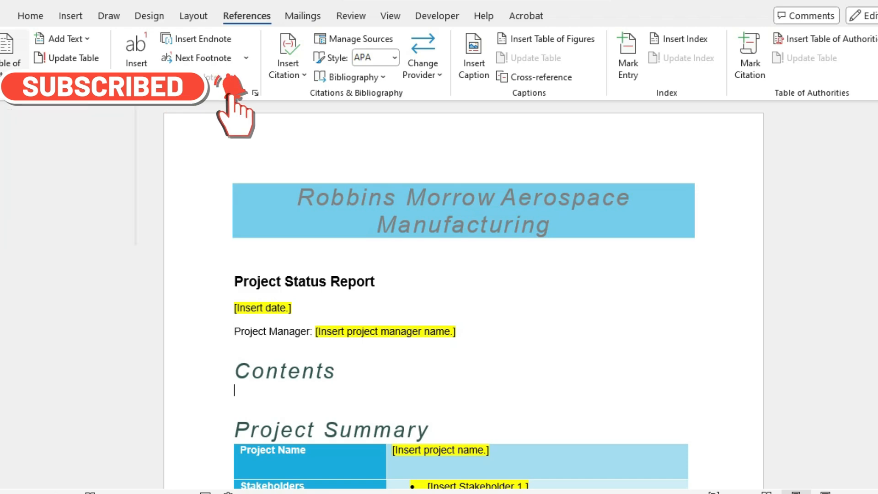
click(10, 51)
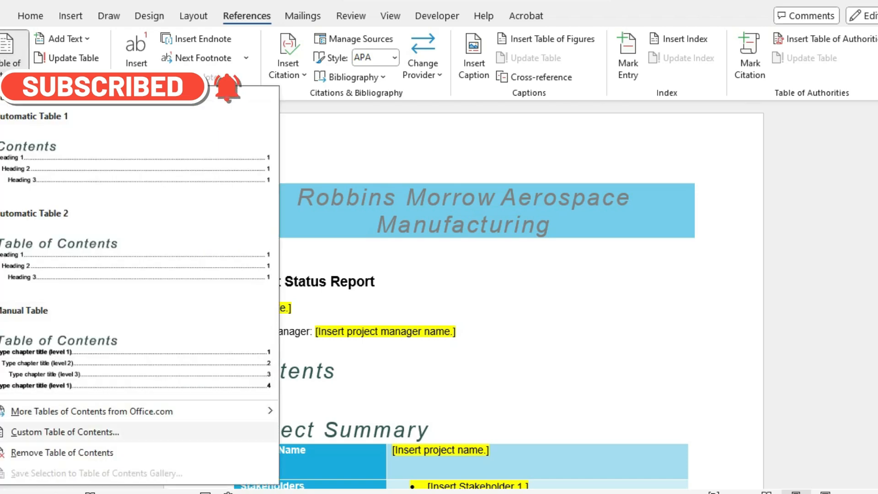
click(64, 432)
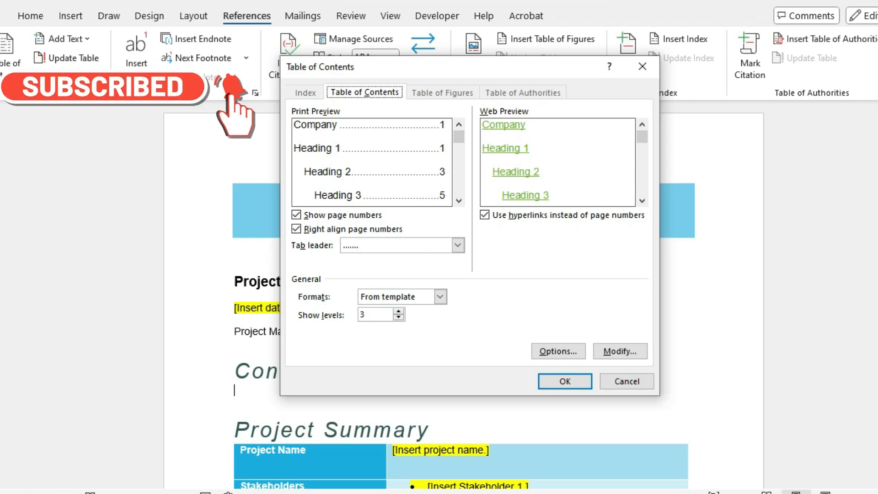
- Clear the TOC level of the Company style and insert the custom table of contents
click(558, 351)
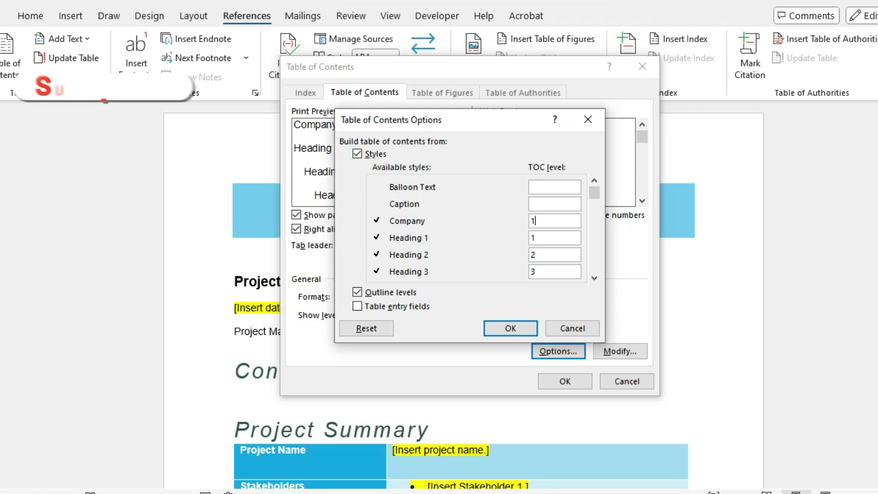
click(555, 221)
key(BackSpace)
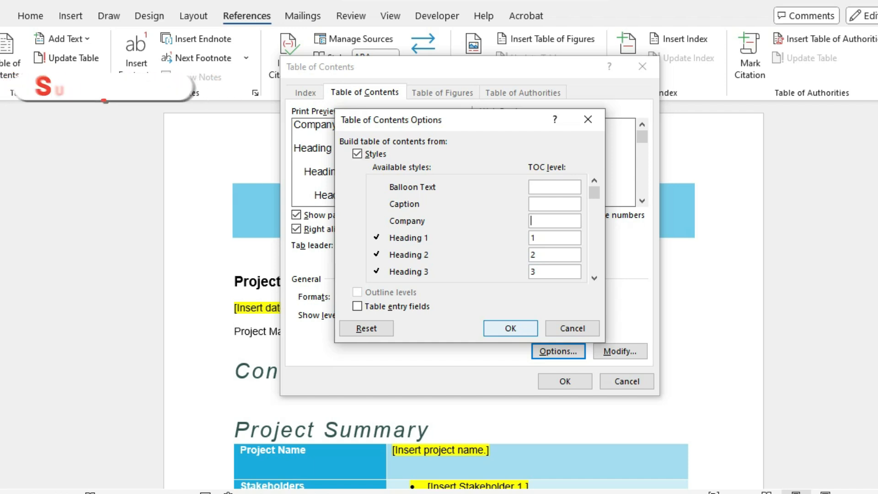
key(Return)
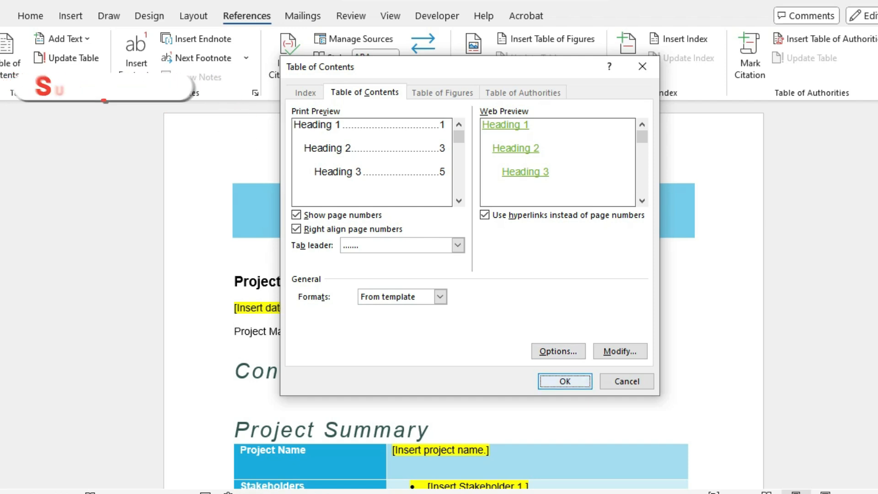
key(Return)
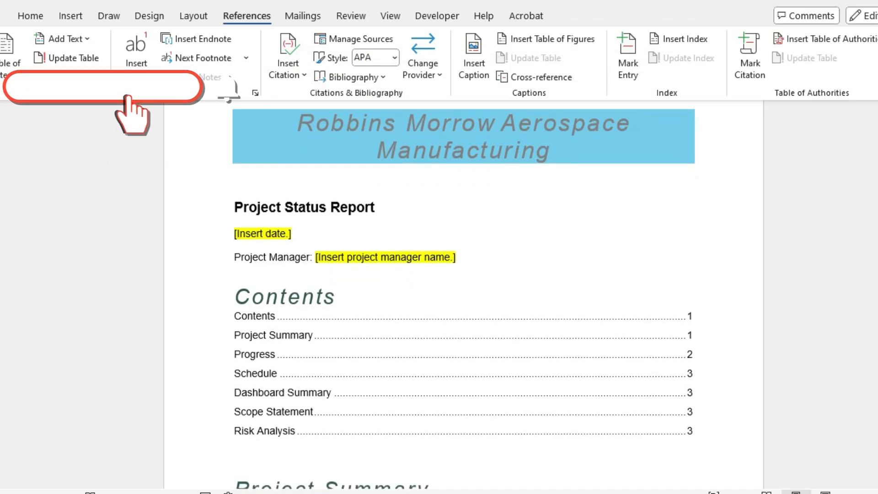
scroll(463, 295, down, 3)
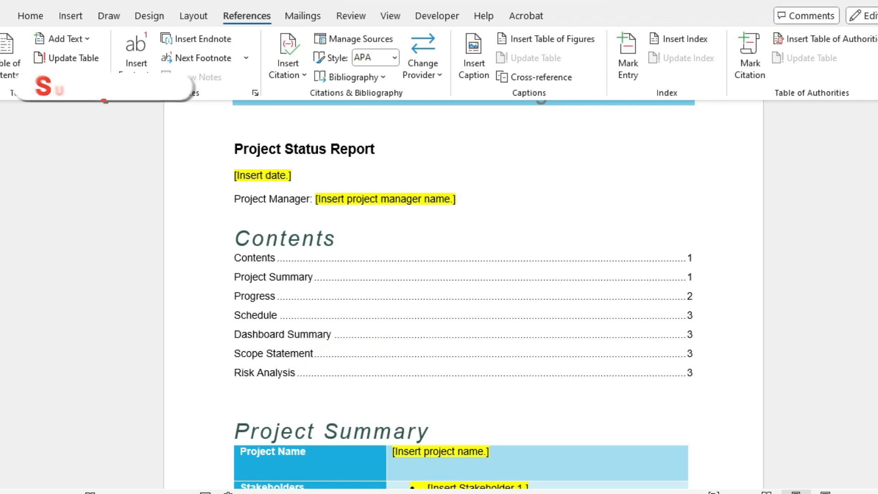
click(235, 392)
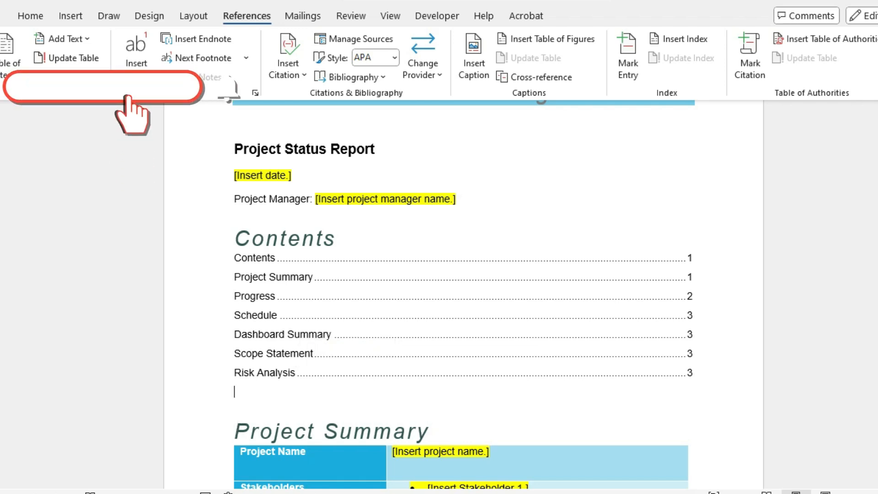
drag(235, 391, 235, 257)
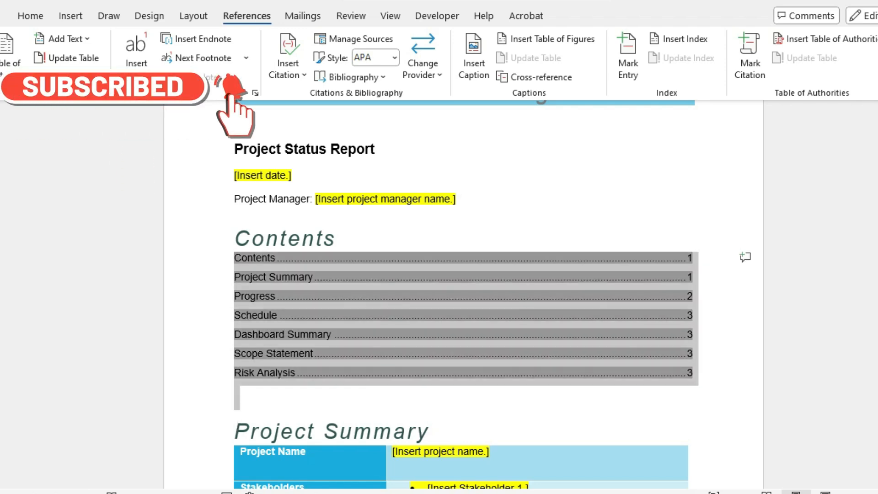
key(ctrl+shift+F9)
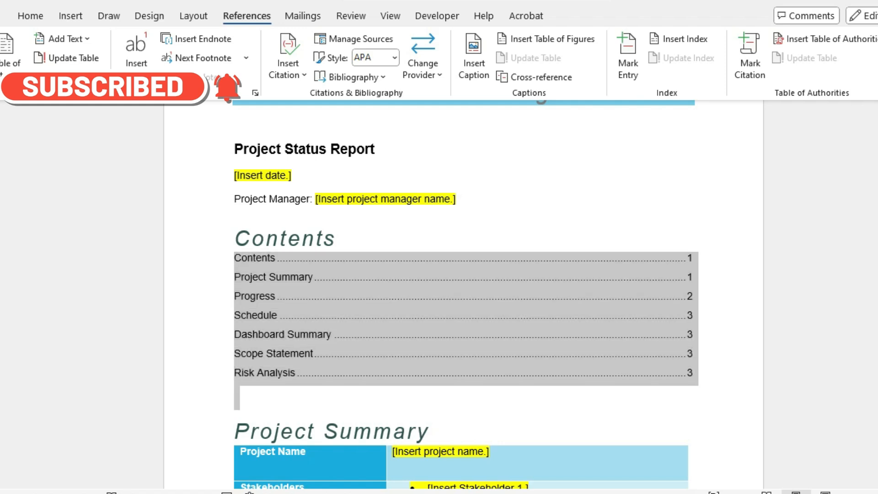
click(235, 391)
drag(235, 392, 235, 257)
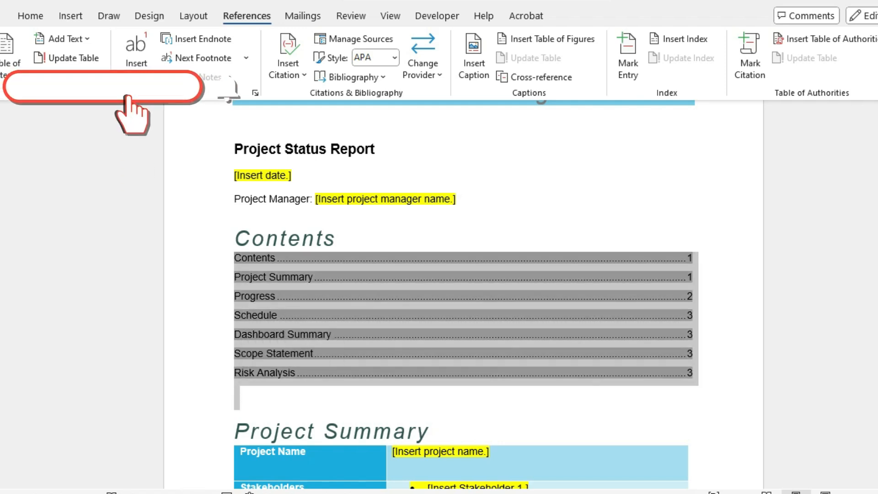
click(235, 392)
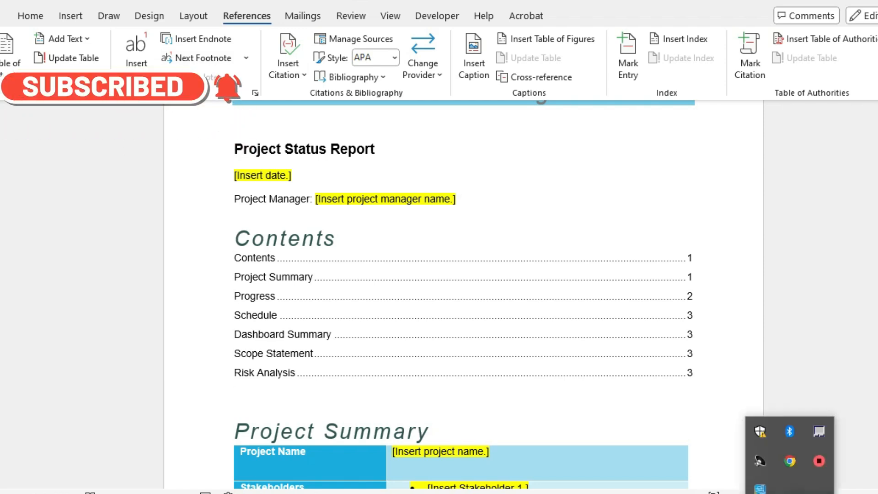
key(alt)
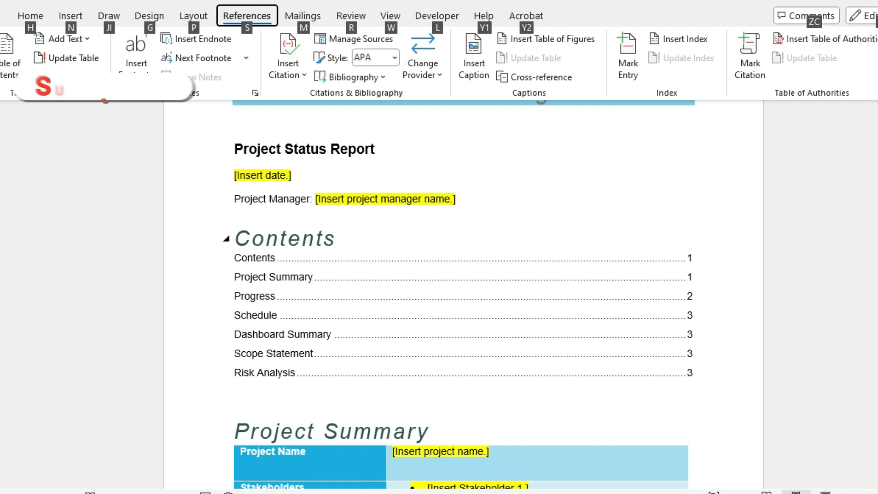
key(Escape)
- Delete the Contents heading above the table of contents and update the entire table
drag(236, 238, 347, 238)
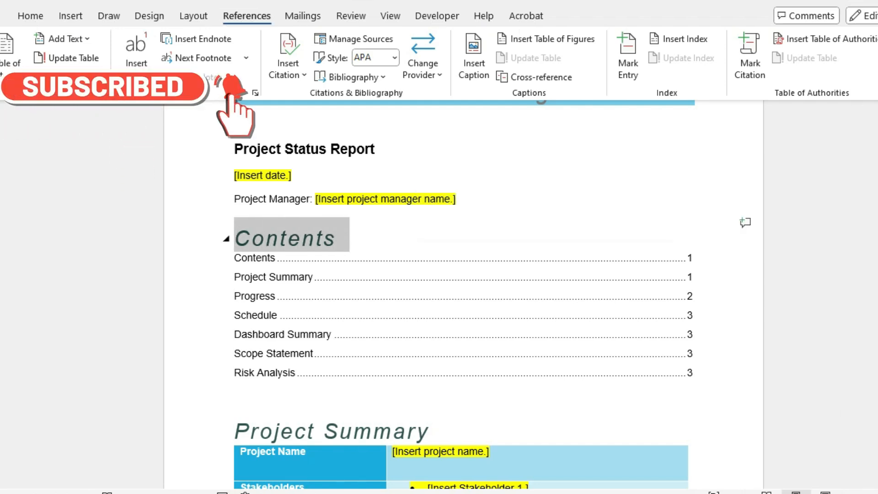
key(Delete)
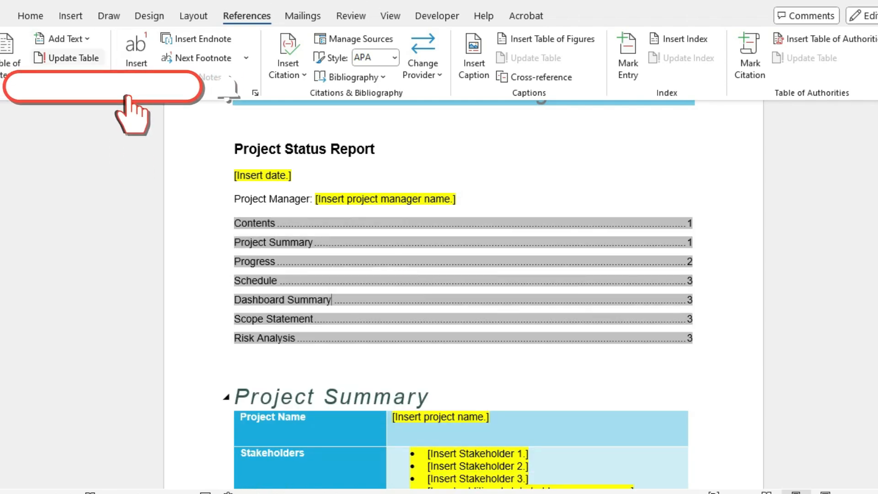
click(68, 57)
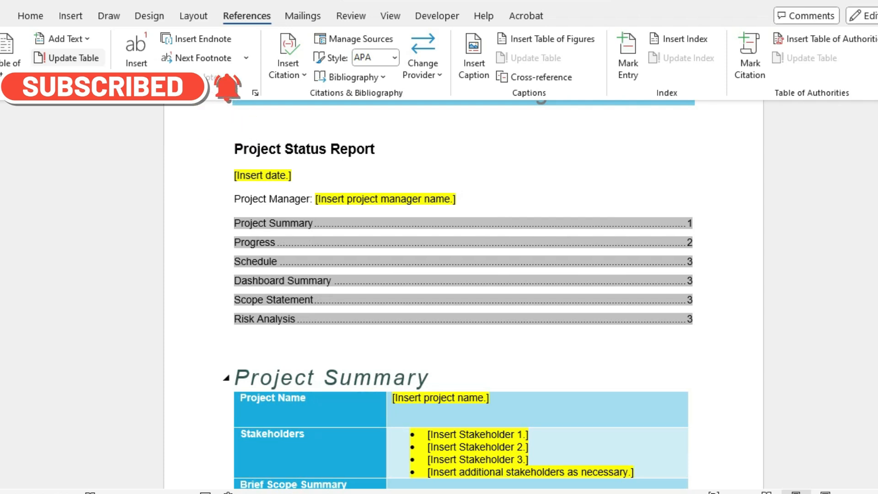
click(68, 58)
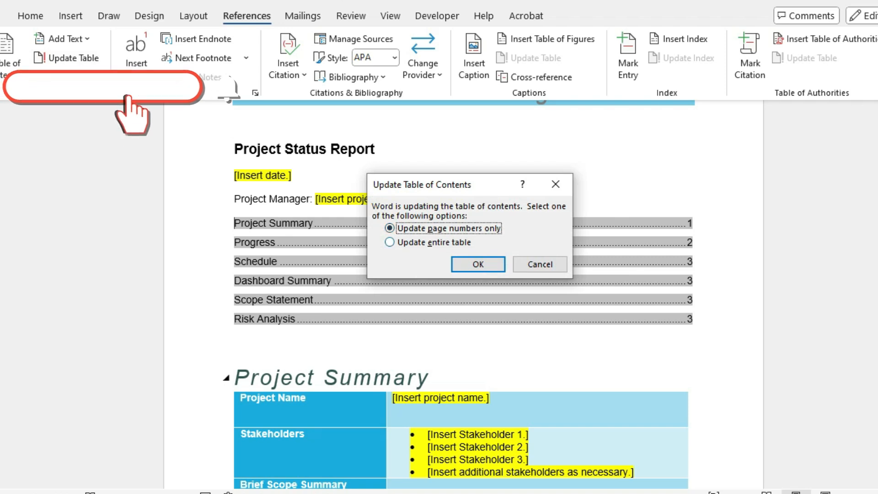
click(390, 242)
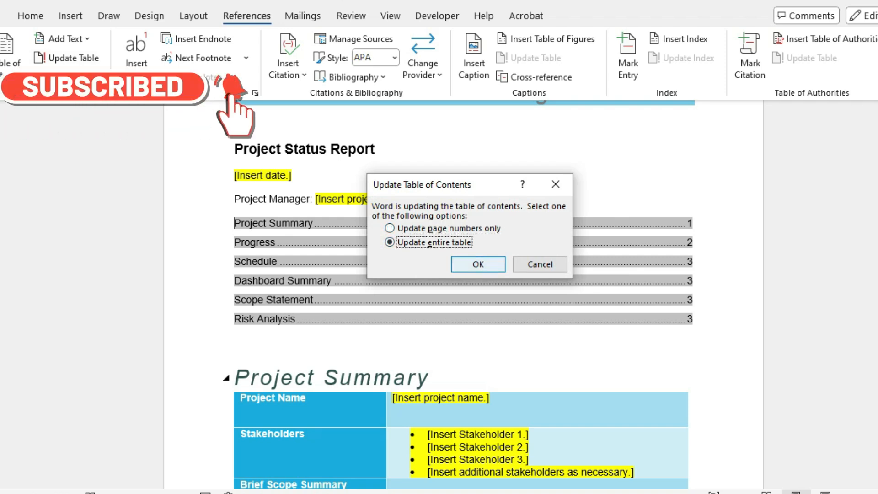
click(479, 264)
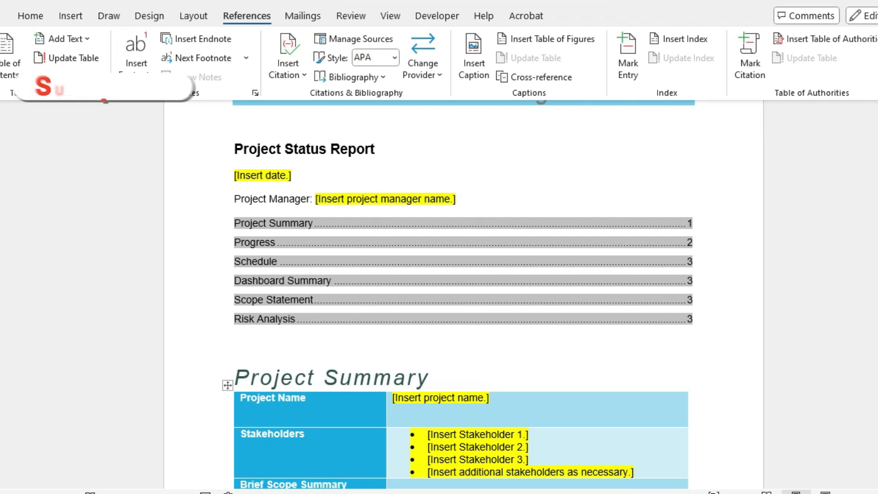
- Check the MindTap assignment instructions and set the spacing after the Project Manager paragraph above the table of contents to 24 pt
click(790, 493)
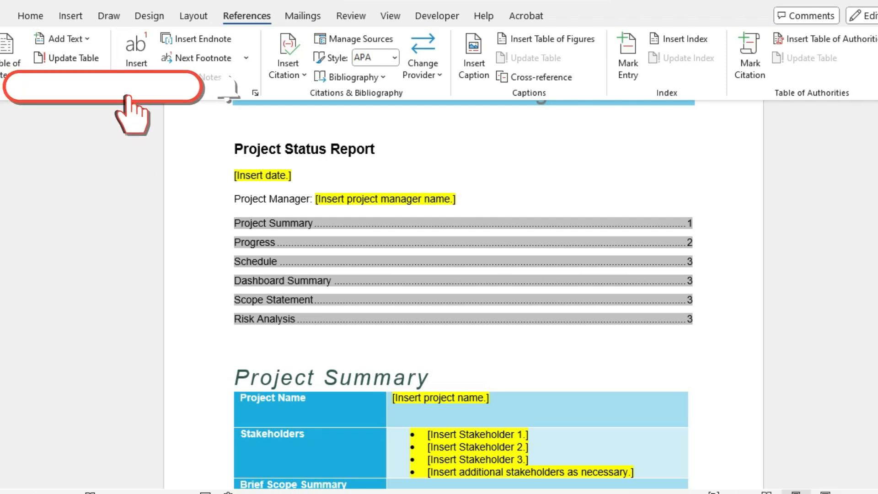
key(alt)
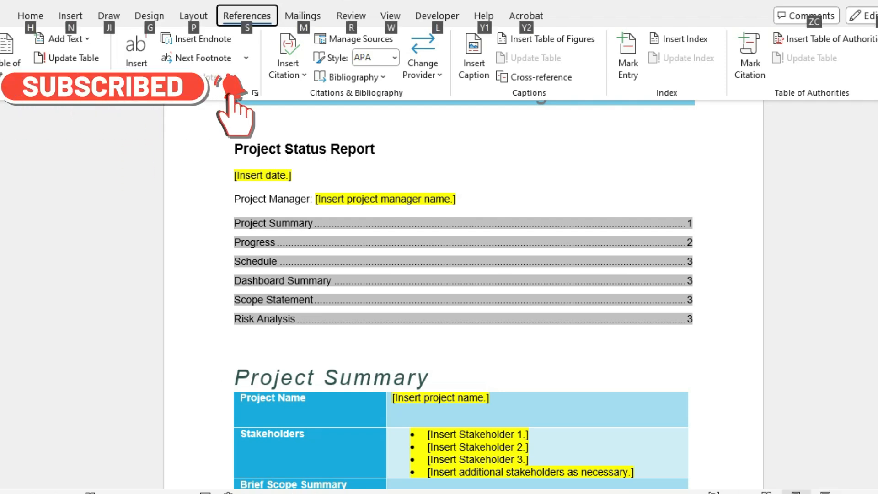
click(234, 198)
drag(235, 199, 422, 199)
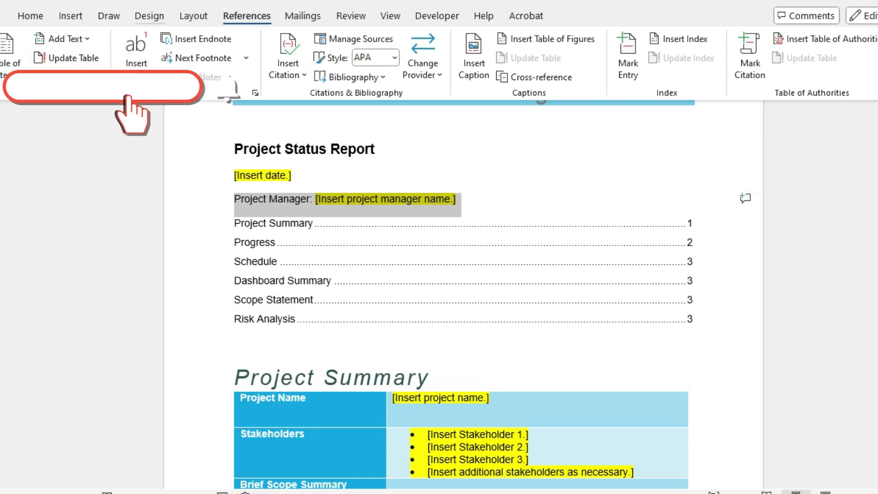
click(194, 16)
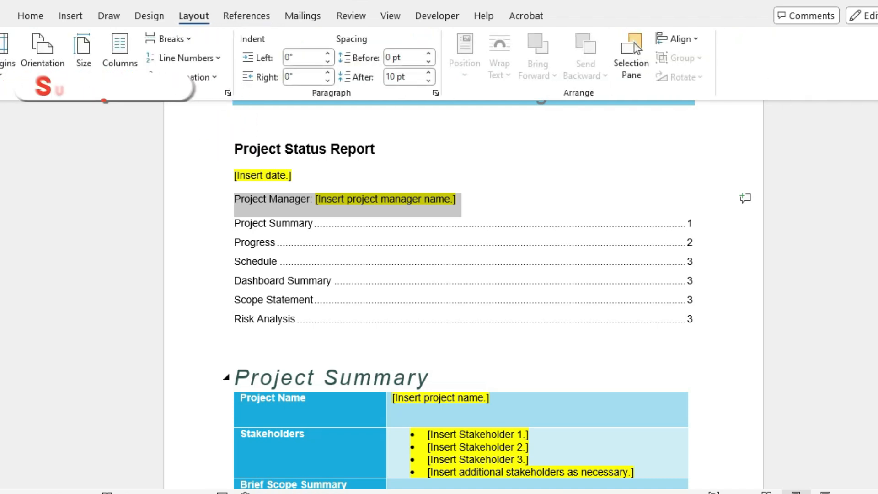
click(306, 493)
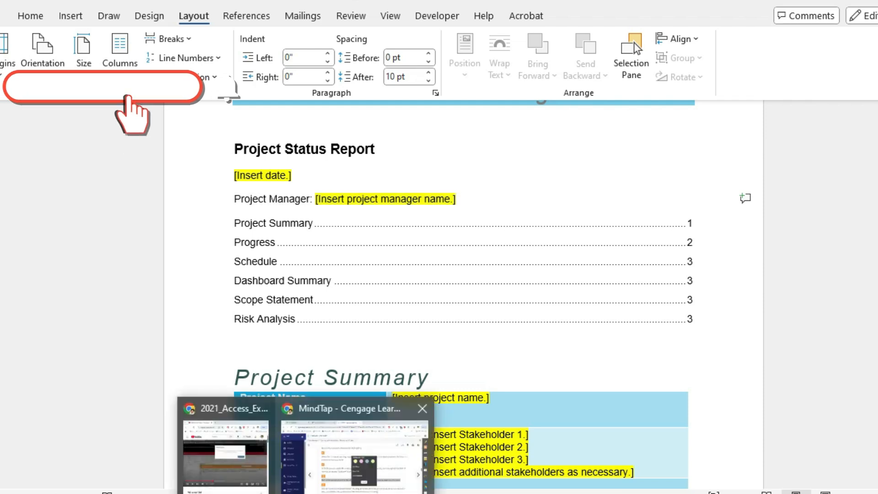
click(352, 453)
click(534, 389)
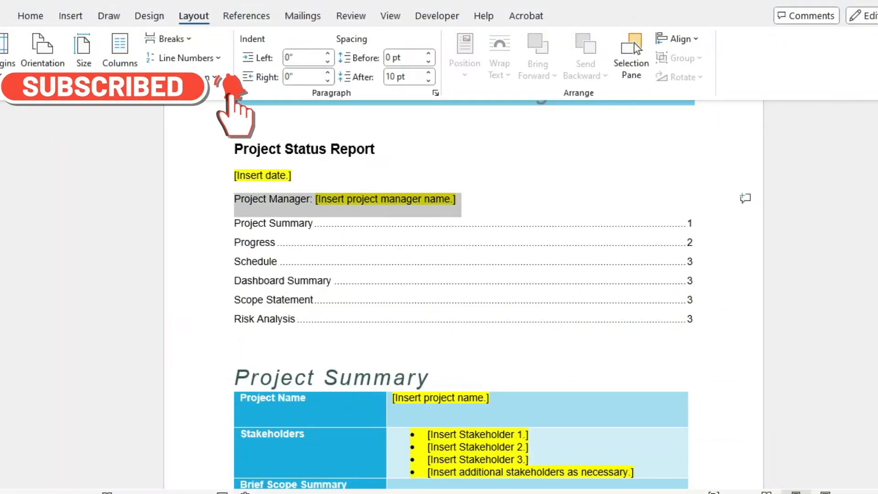
click(428, 73)
click(429, 73)
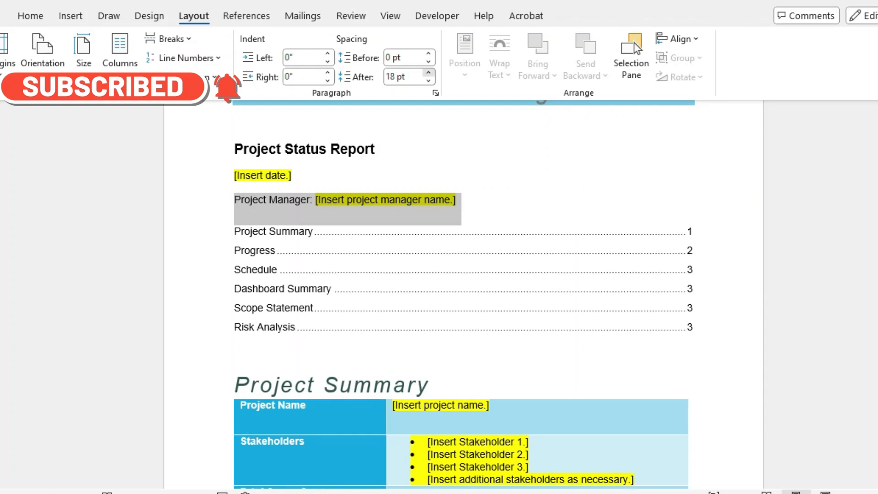
click(428, 73)
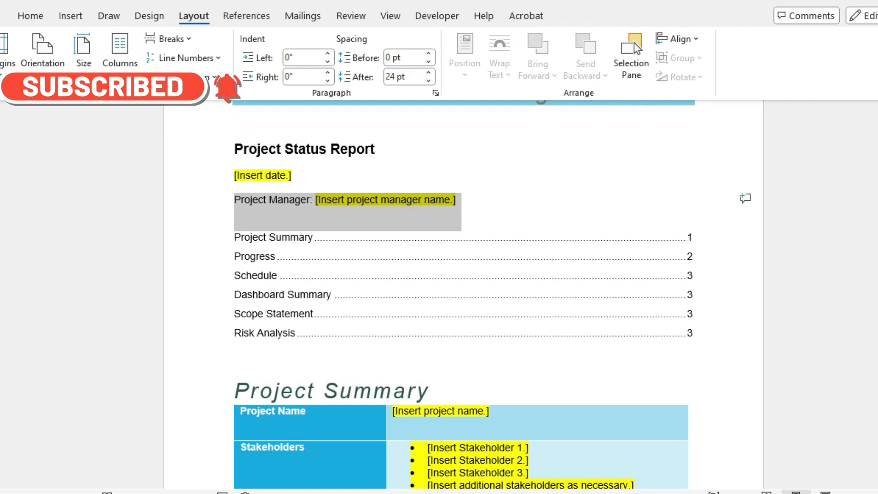
- Check the MindTap instructions and apply the Heading 1 style to the General Recommendations paragraph near the document's end
click(503, 493)
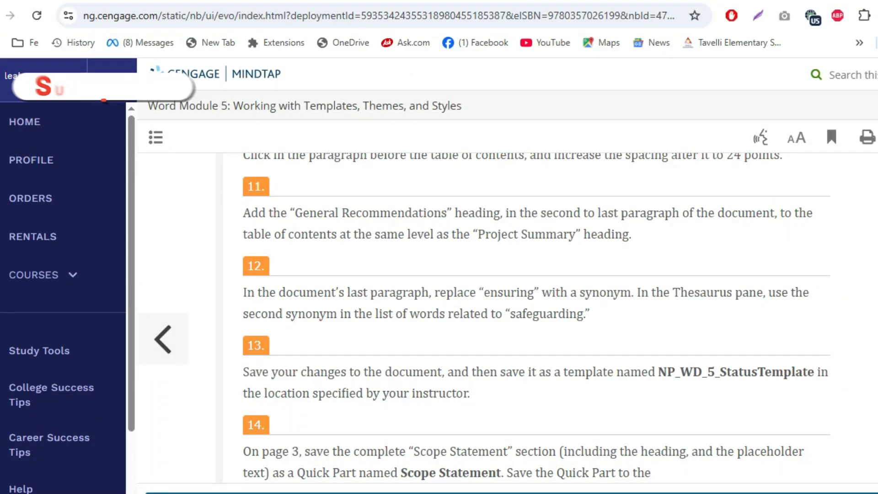
key(alt+Tab)
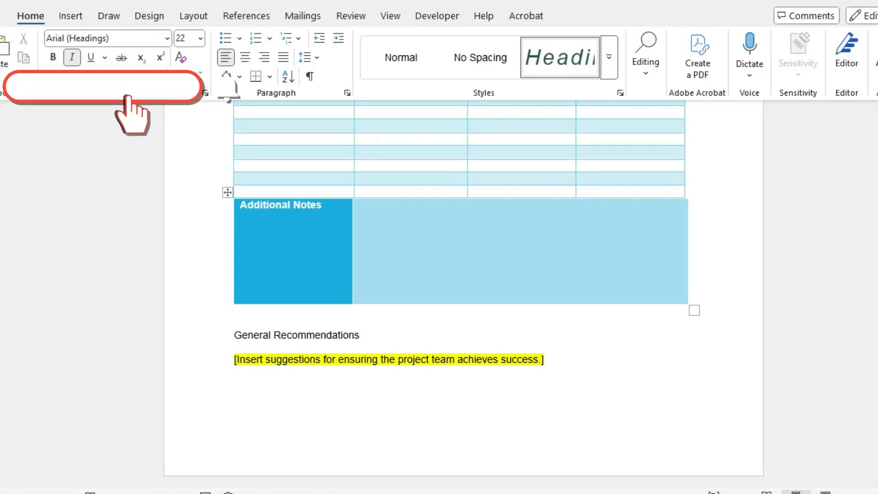
drag(234, 335, 365, 336)
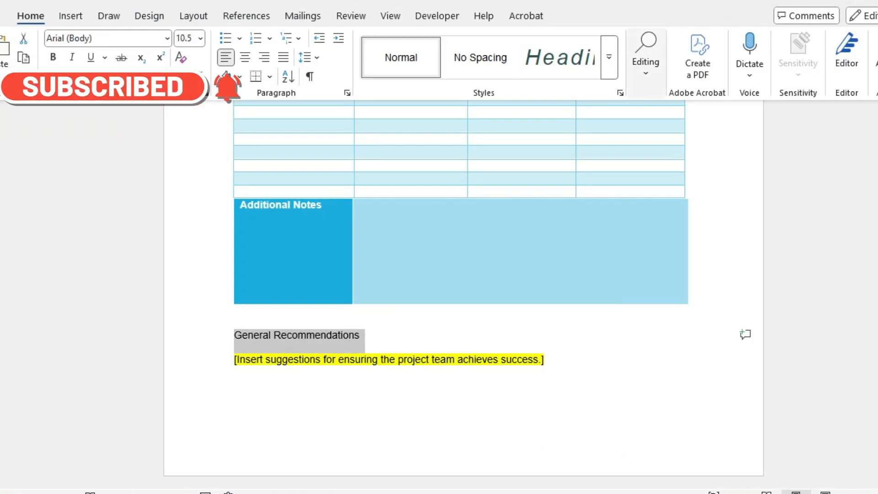
click(560, 58)
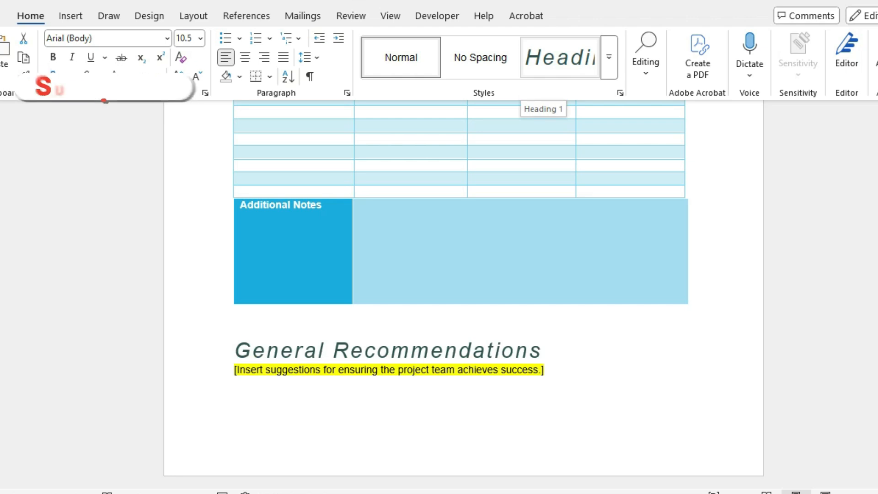
click(560, 57)
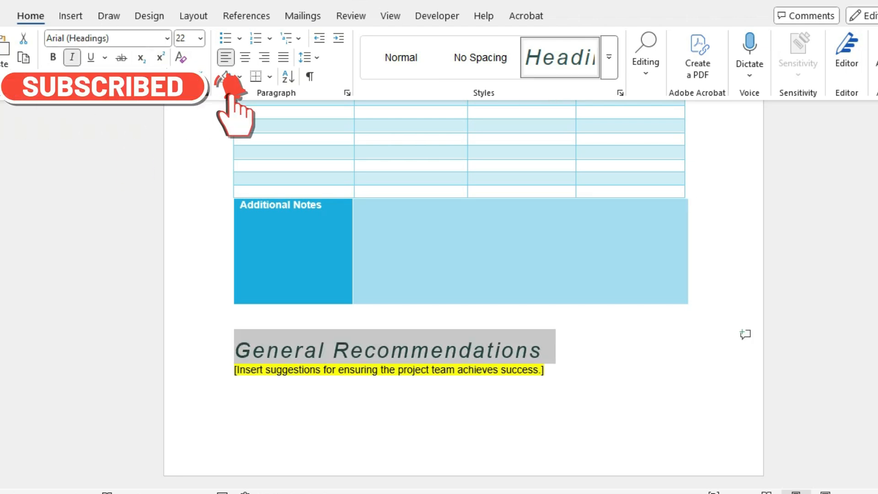
- Update the entire table of contents to include the General Recommendations heading
click(246, 16)
scroll(463, 292, up, 15)
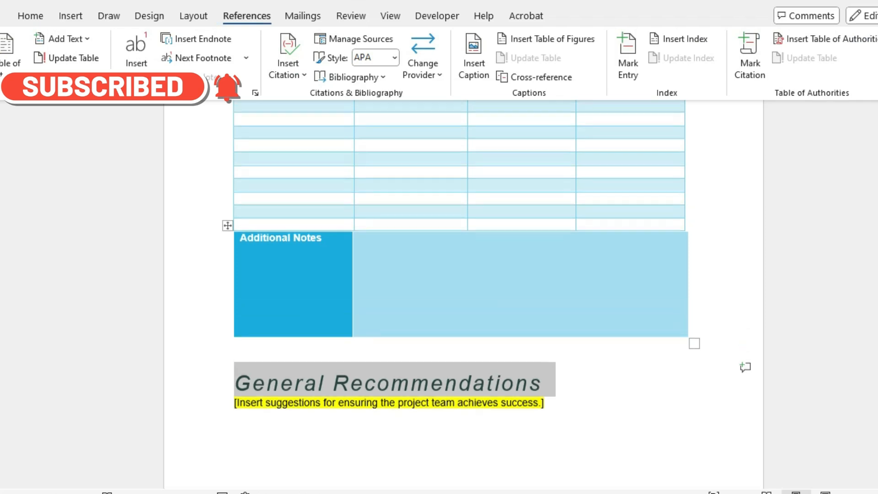
scroll(464, 293, up, 15)
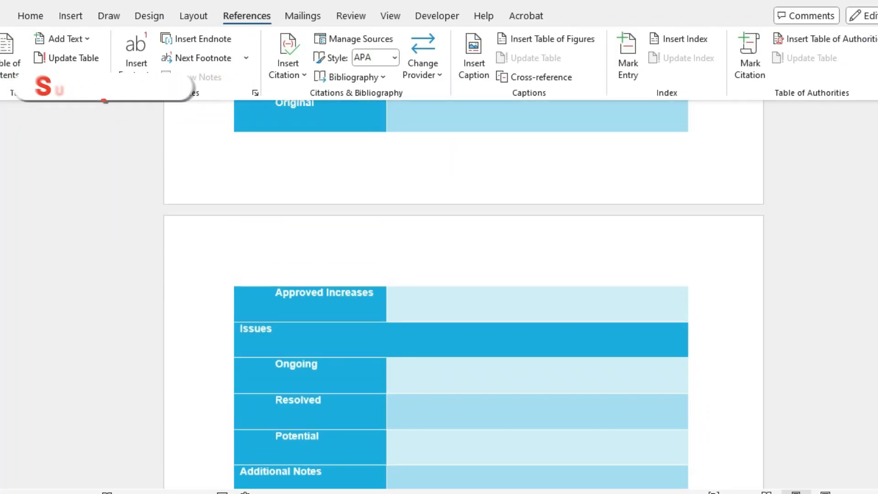
scroll(464, 293, up, 3)
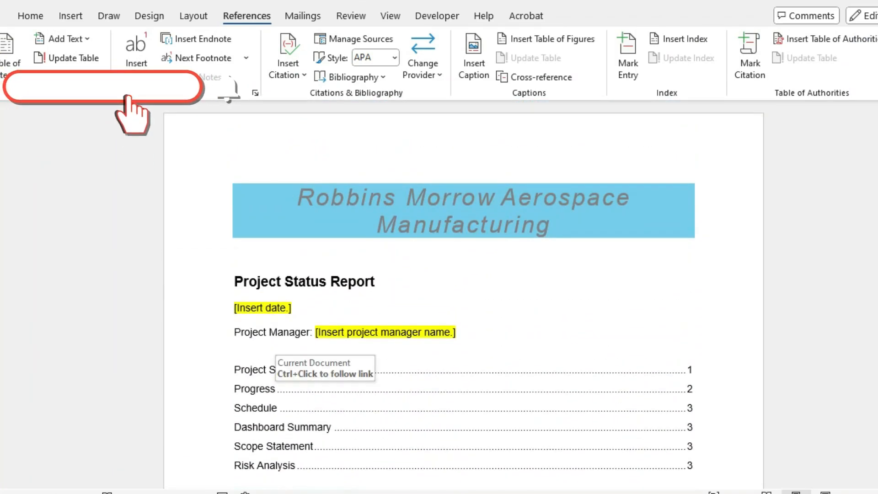
scroll(463, 293, down, 1)
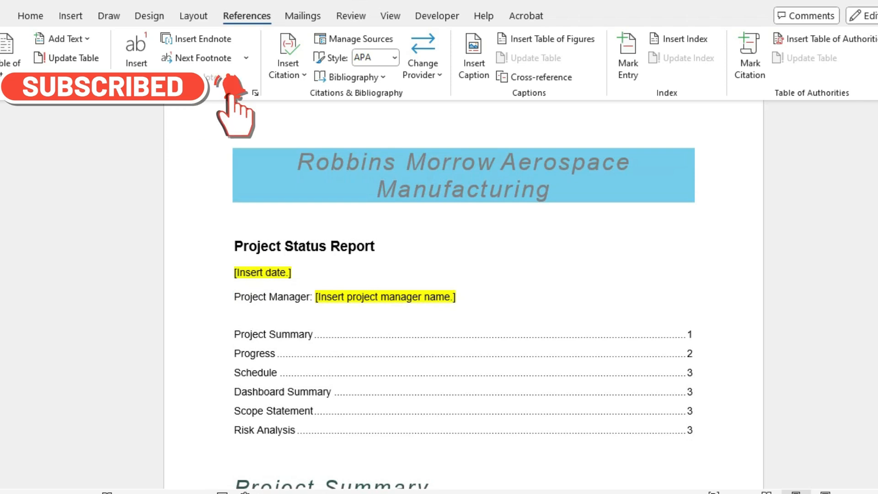
scroll(463, 292, down, 1)
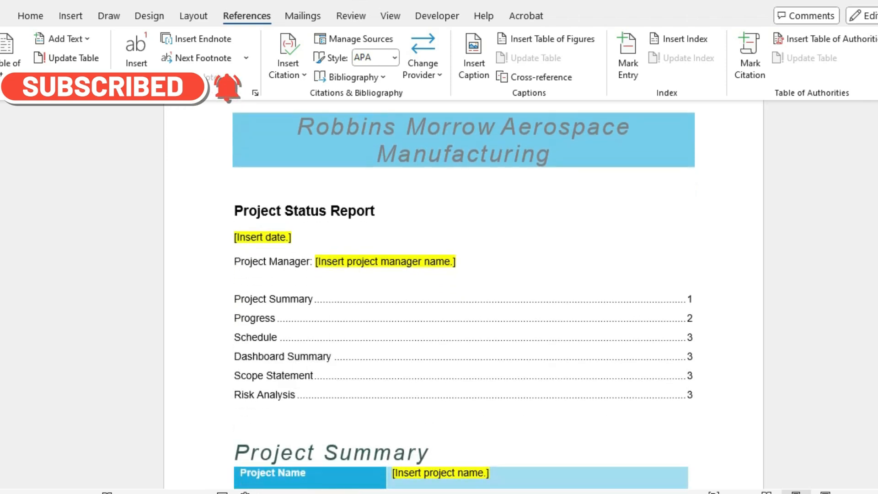
click(278, 338)
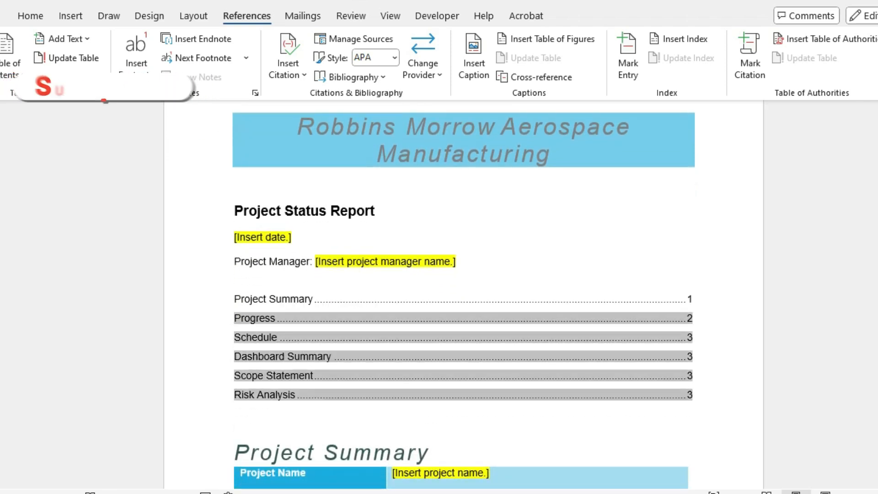
click(314, 376)
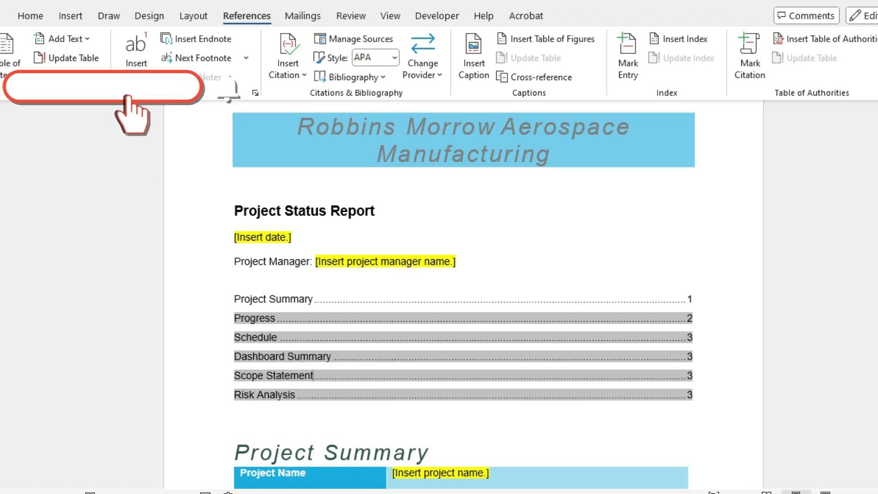
click(314, 299)
click(275, 319)
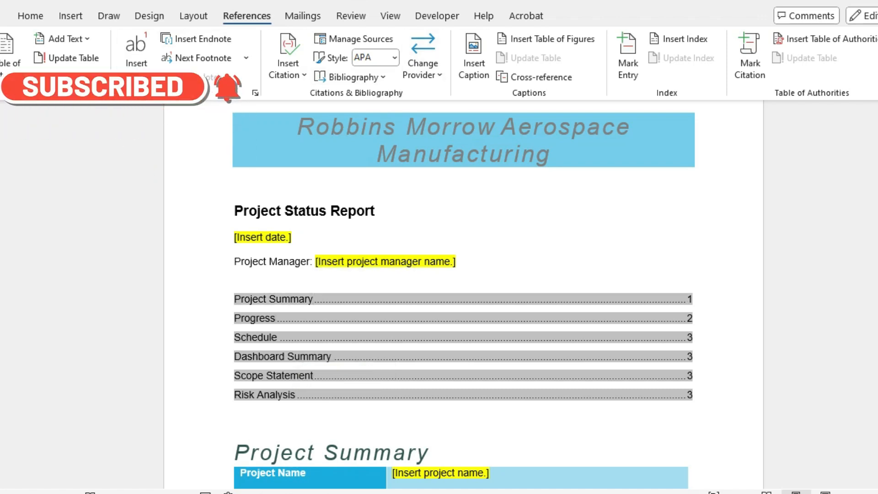
click(67, 58)
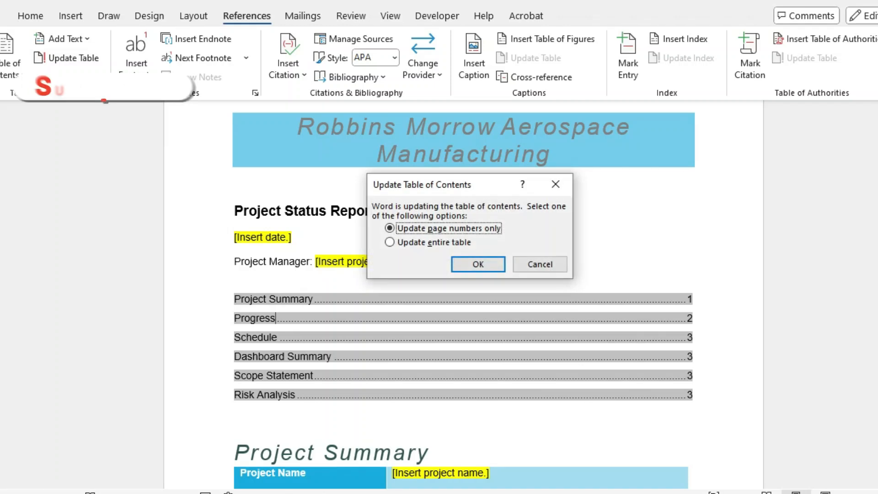
key(Down)
key(Tab)
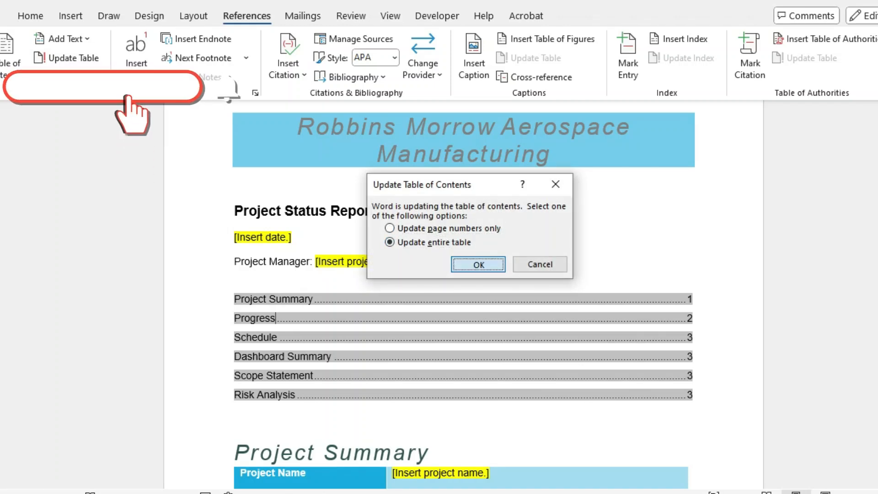
key(Return)
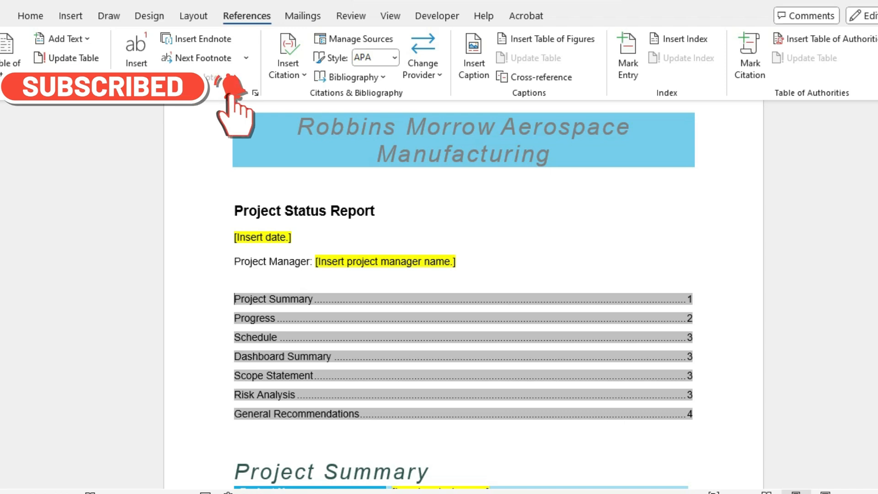
- Replace "ensuring" in the document's last paragraph with the Thesaurus synonym "guaranteeing", and close the Thesaurus
mouse_move(522, 493)
key(alt)
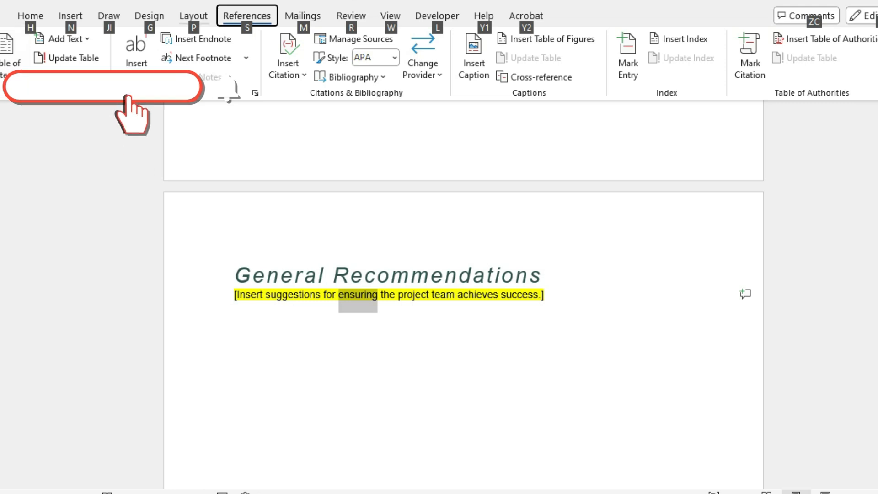
key(r)
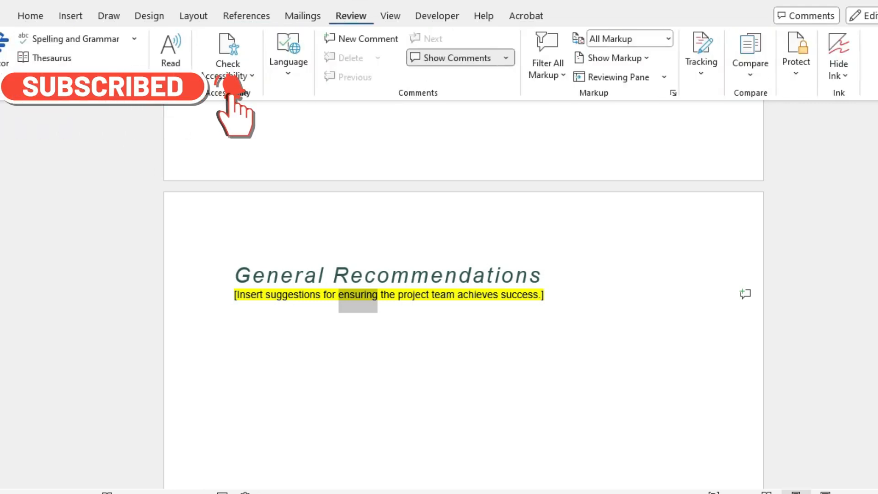
key(shift+F7)
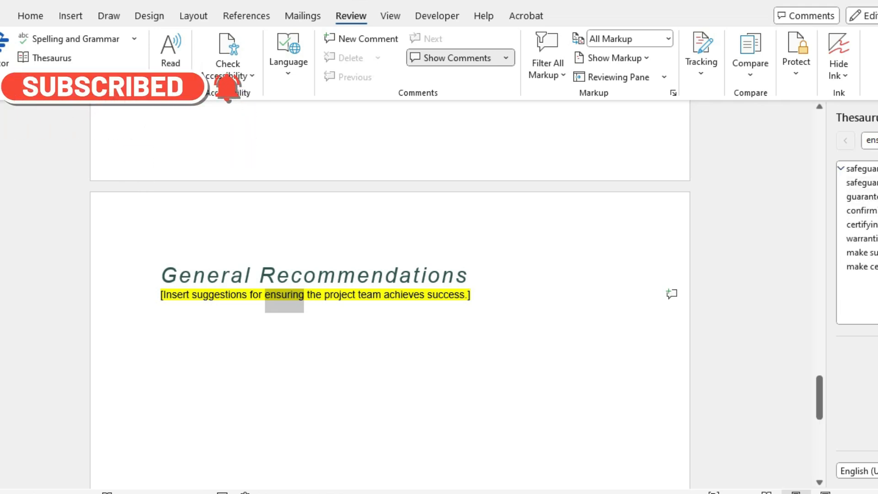
mouse_move(306, 492)
click(355, 457)
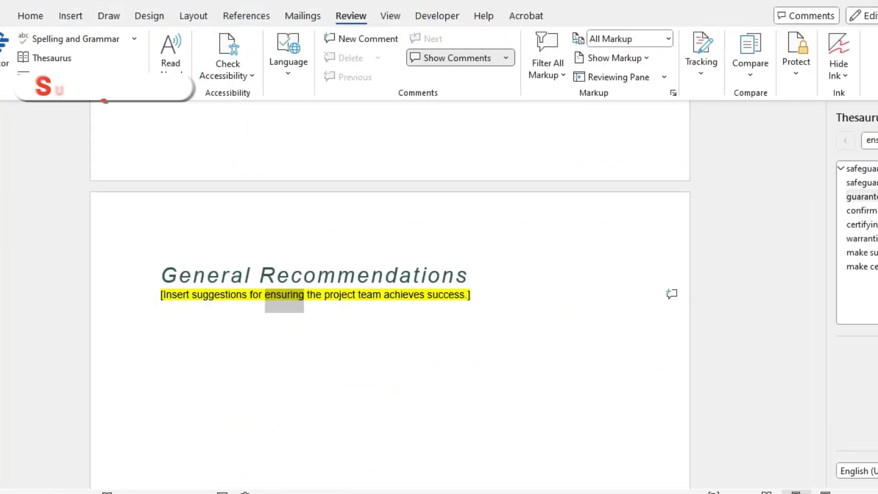
click(874, 209)
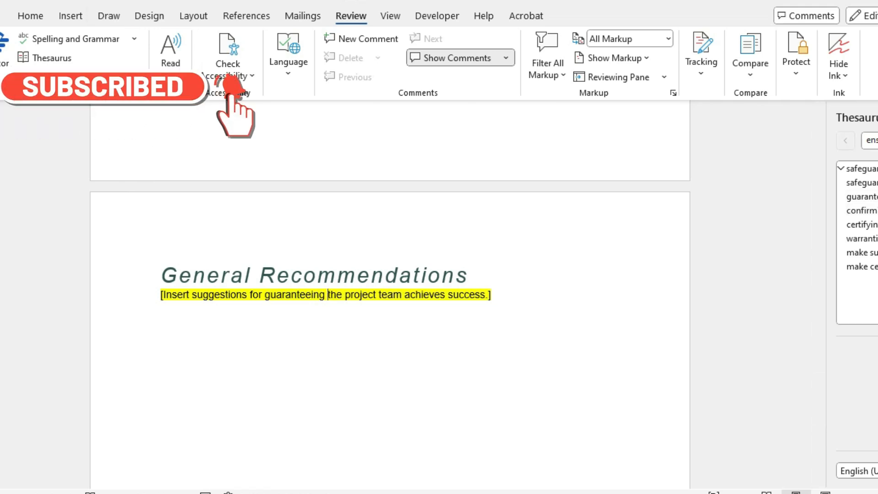
click(877, 118)
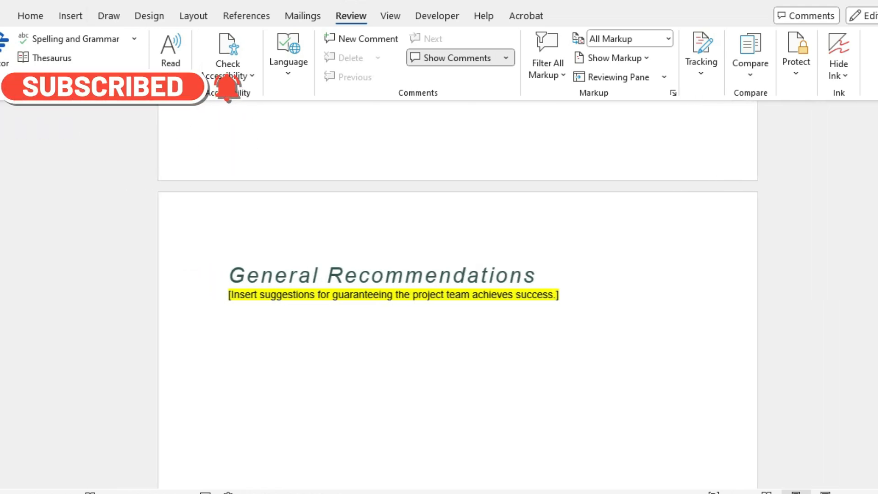
- Check the MindTap saving instructions and set the file type of NP_WD_5_StatusTemplate to Word Template (*.dotx)
click(354, 441)
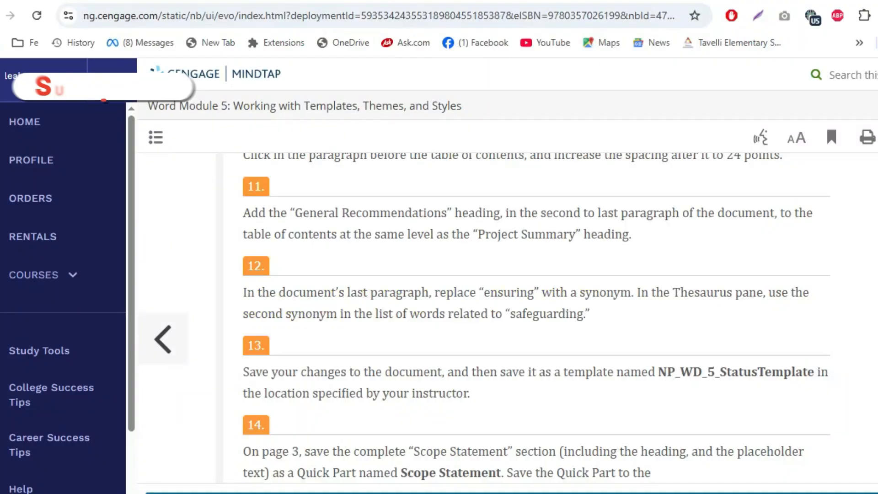
scroll(503, 297, down, 2)
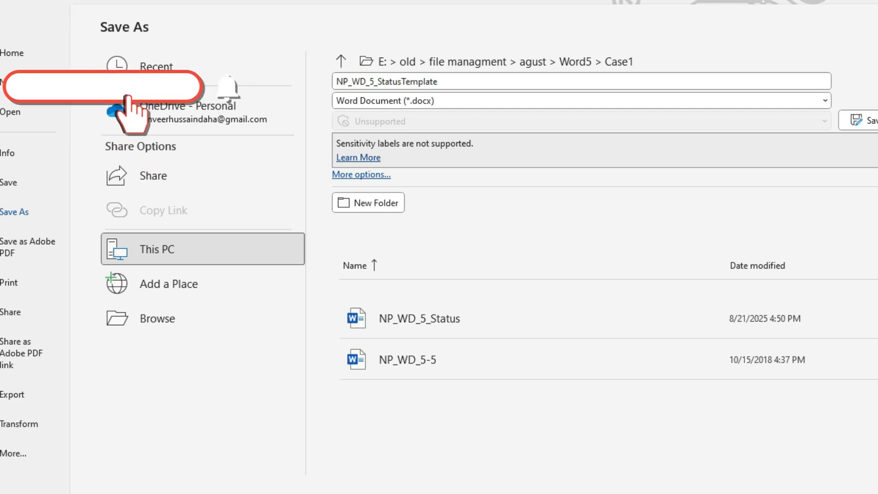
click(581, 100)
click(581, 100)
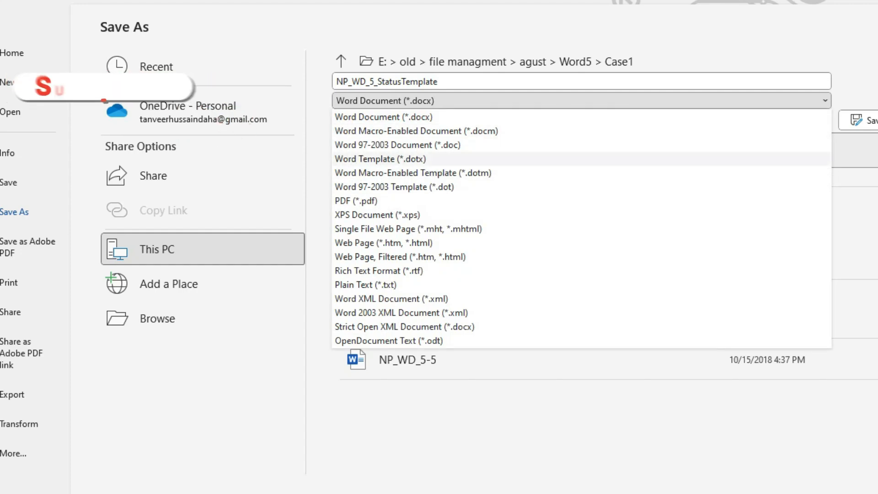
click(380, 159)
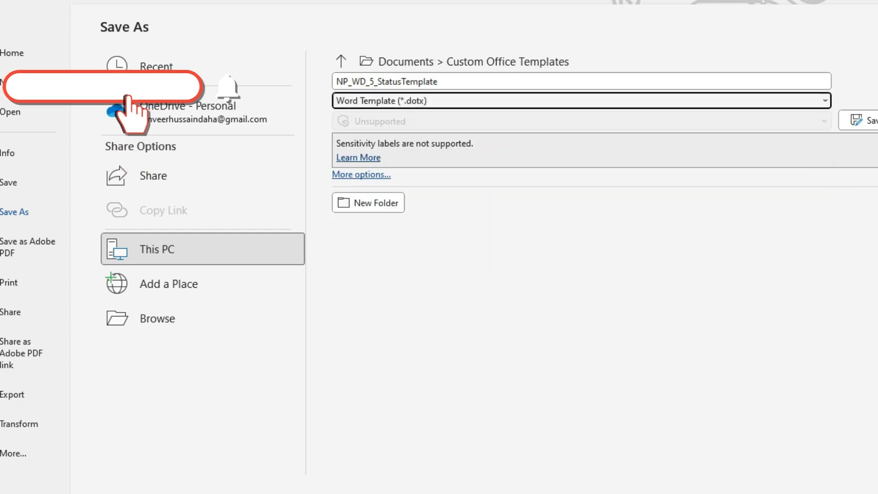
- Recheck the MindTap instructions and save the NP_WD_5_StatusTemplate template in the Case1 folder inside Word5
click(307, 493)
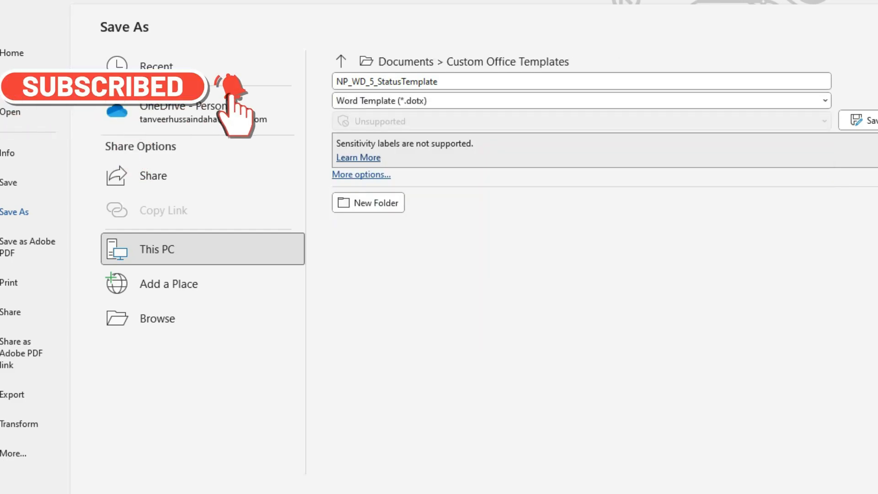
click(355, 450)
key(Escape)
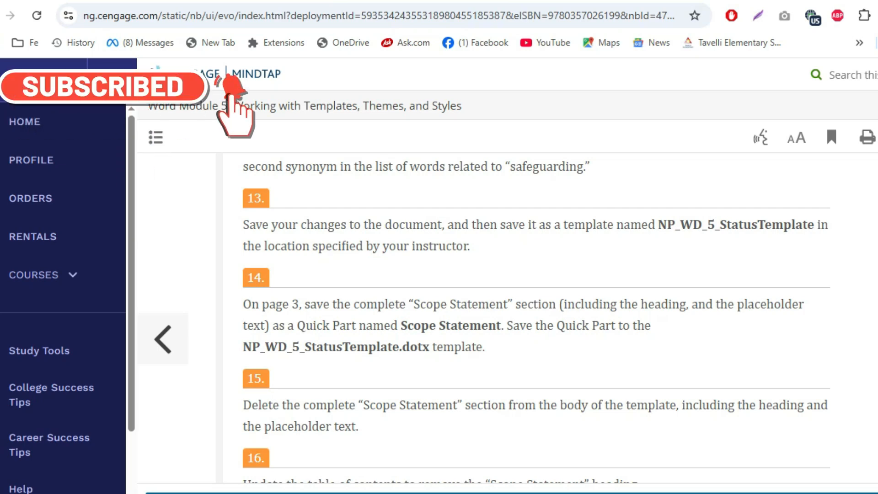
click(524, 493)
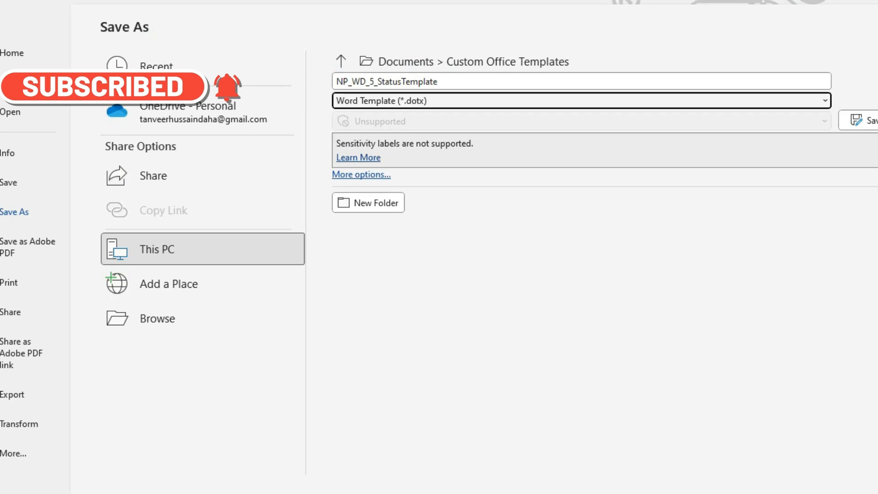
click(157, 318)
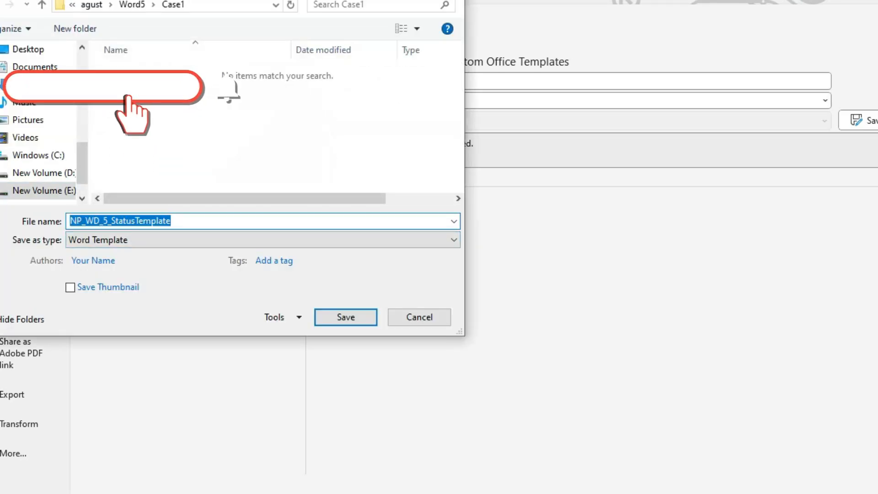
click(41, 5)
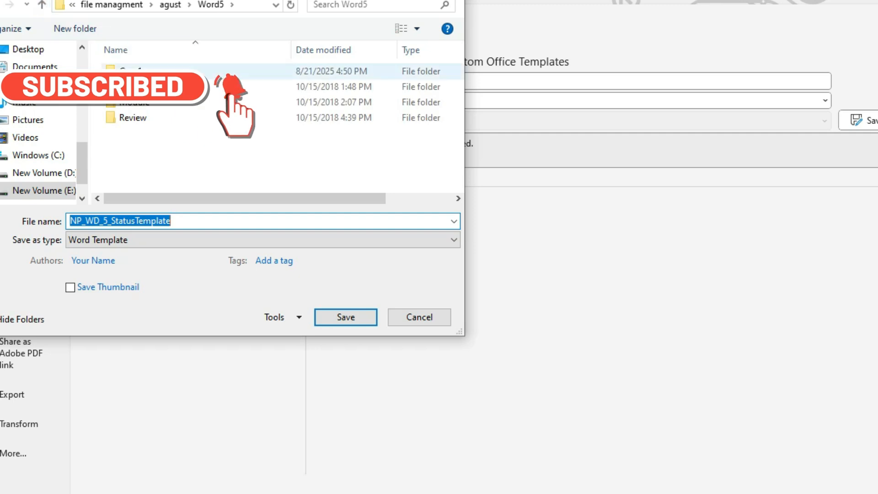
double_click(131, 71)
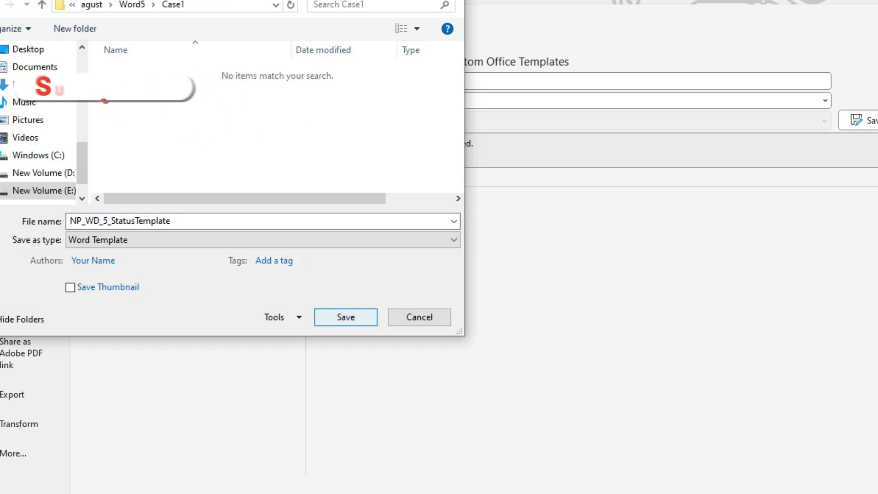
click(346, 317)
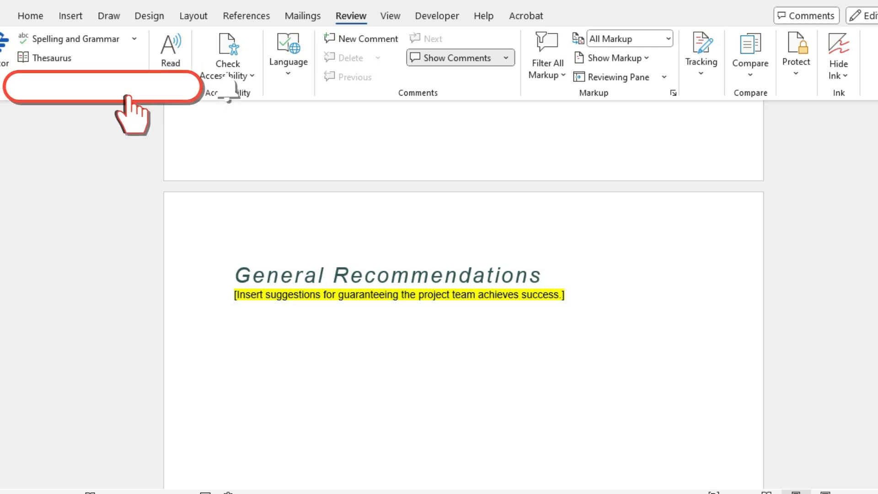
- Read the MindTap Quick Part instructions, select the Scope Statement heading with its placeholder text, and open the Quick Parts options
mouse_move(306, 493)
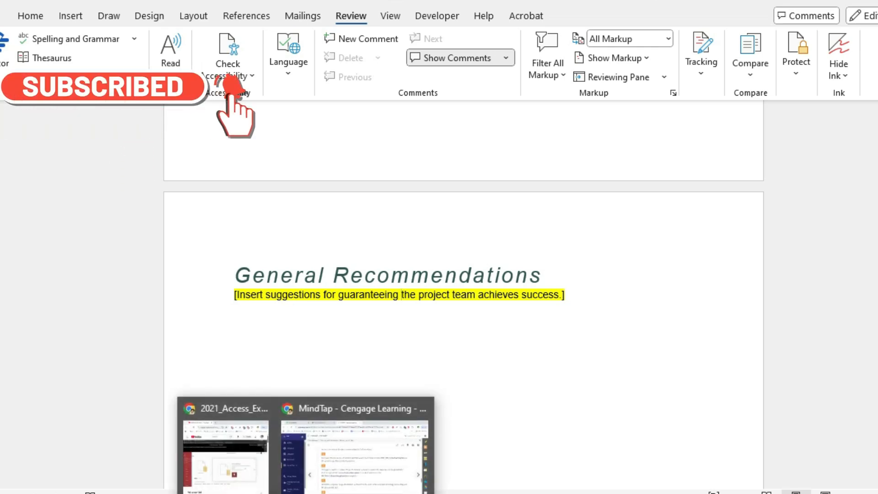
click(355, 446)
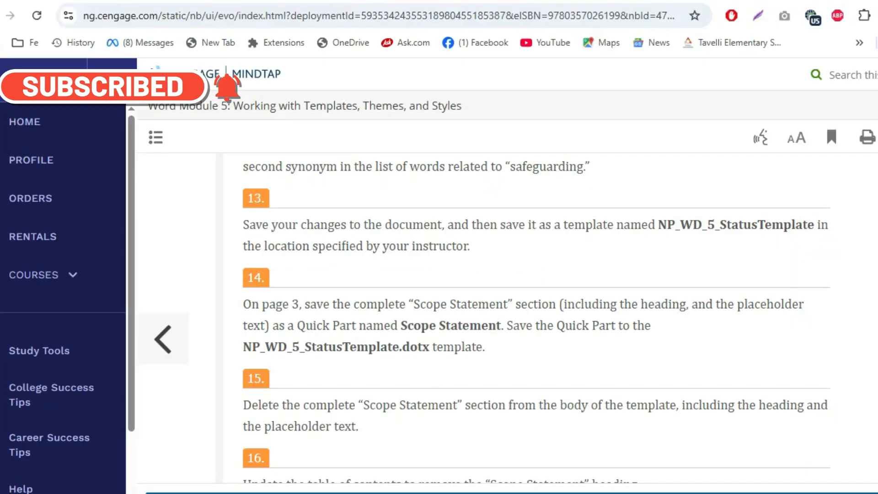
click(790, 493)
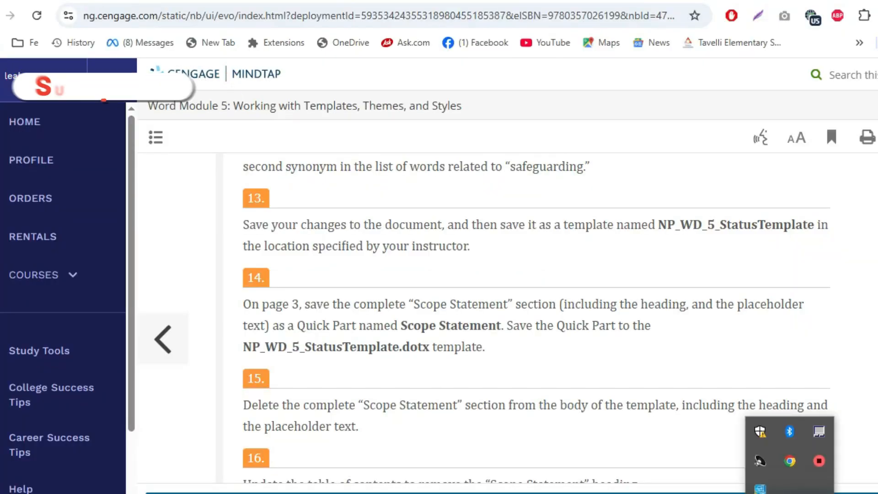
scroll(535, 320, down, 2)
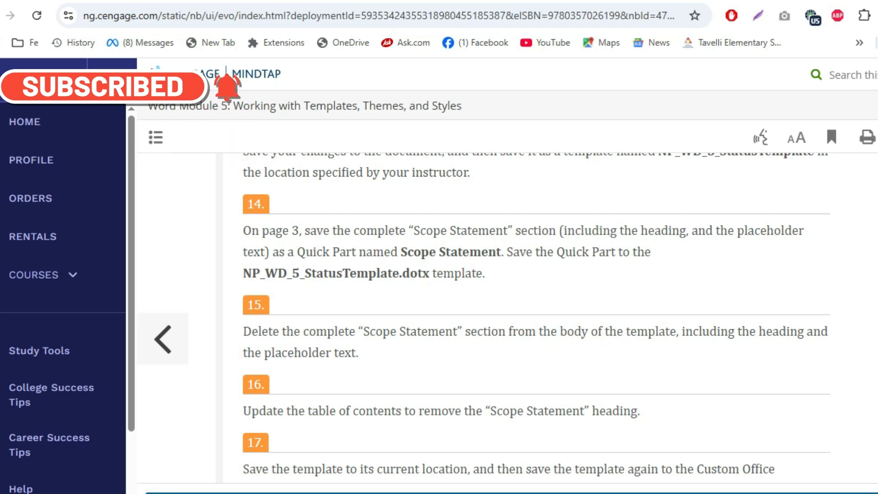
drag(401, 252, 501, 252)
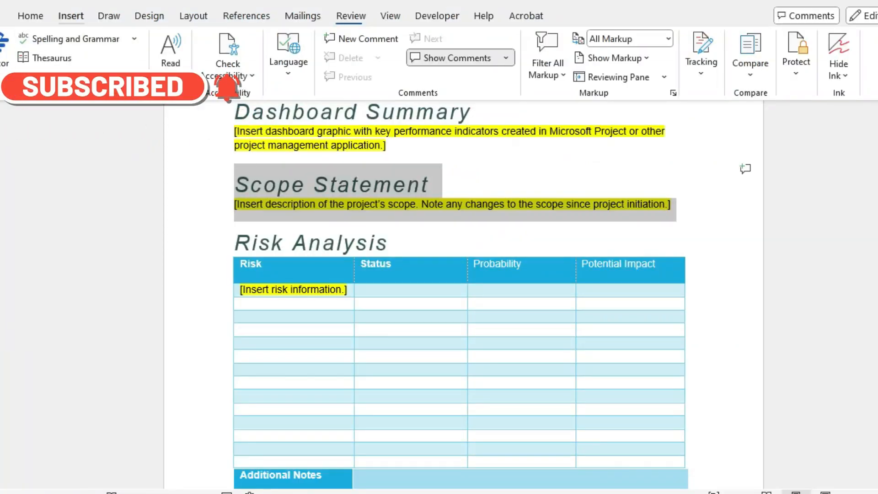
click(71, 15)
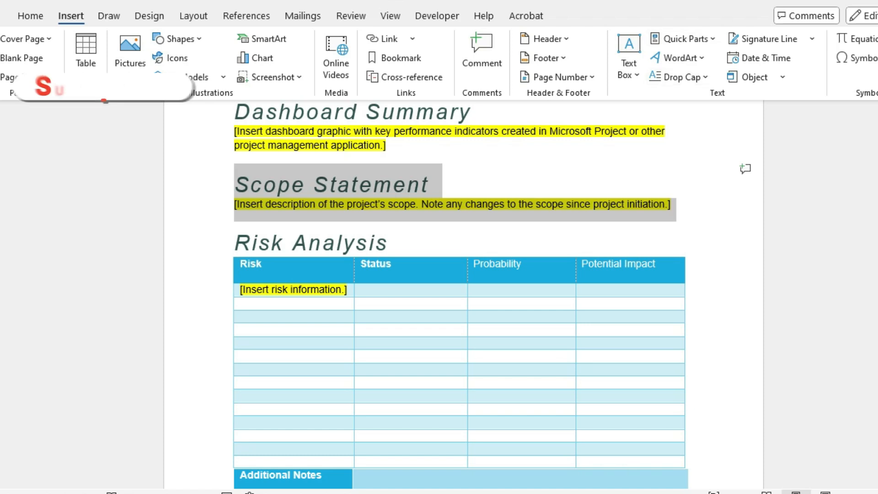
click(685, 38)
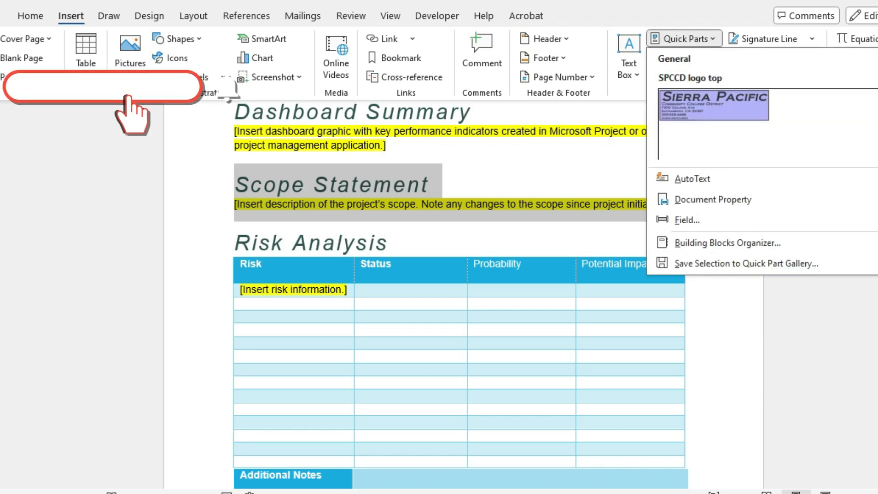